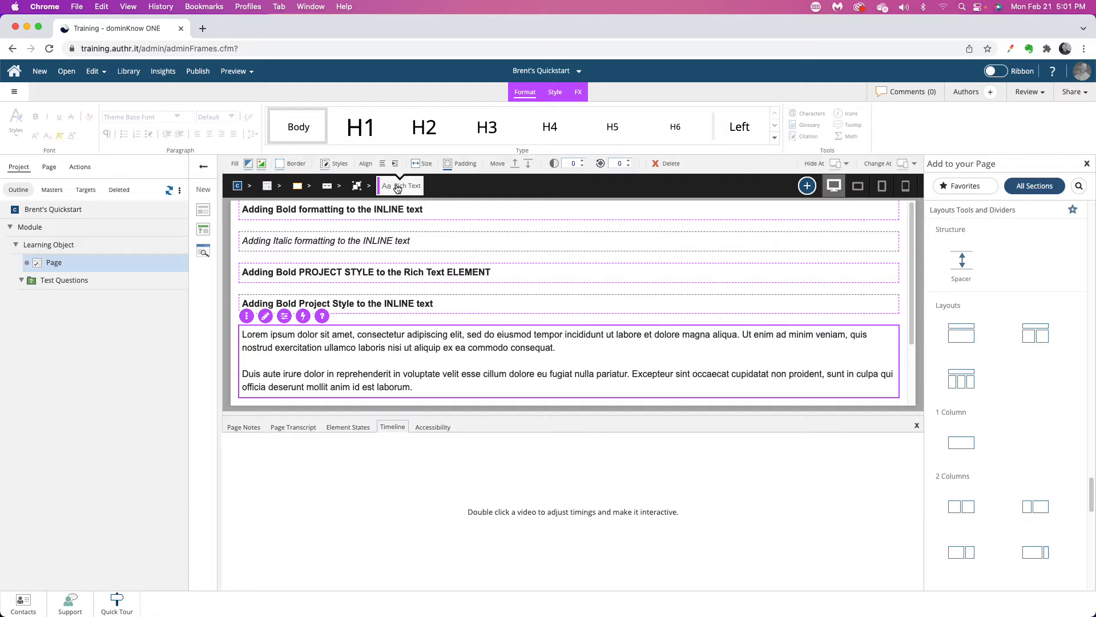
- Add a style in the Style Editor and title it with the author's first name in possessive form followed by "New Style"
left_click(325, 165)
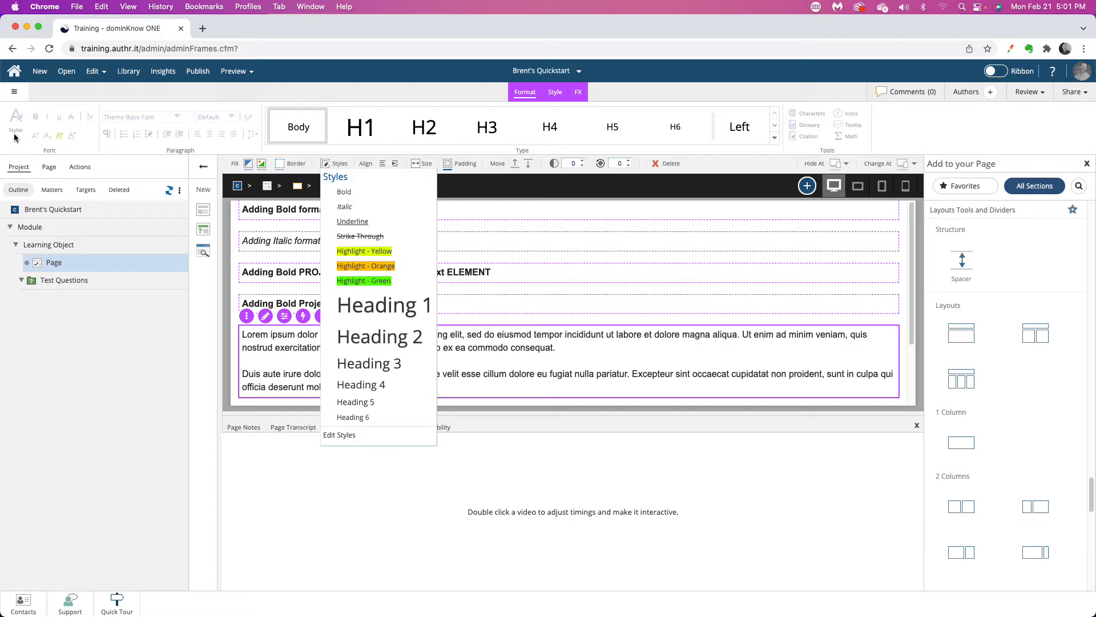
left_click(346, 436)
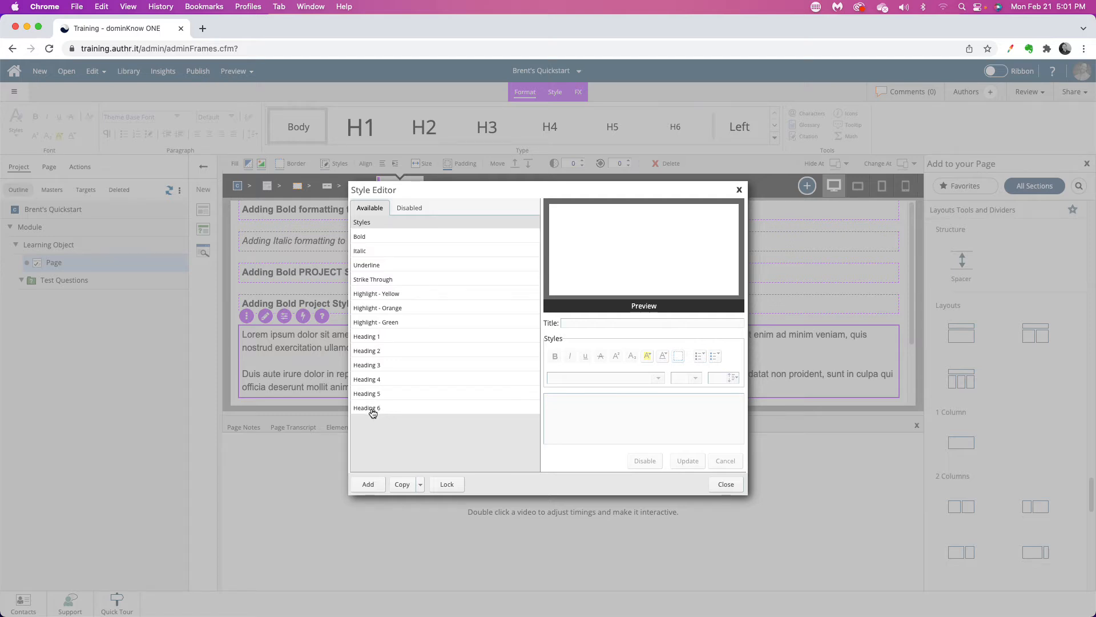
left_click(369, 485)
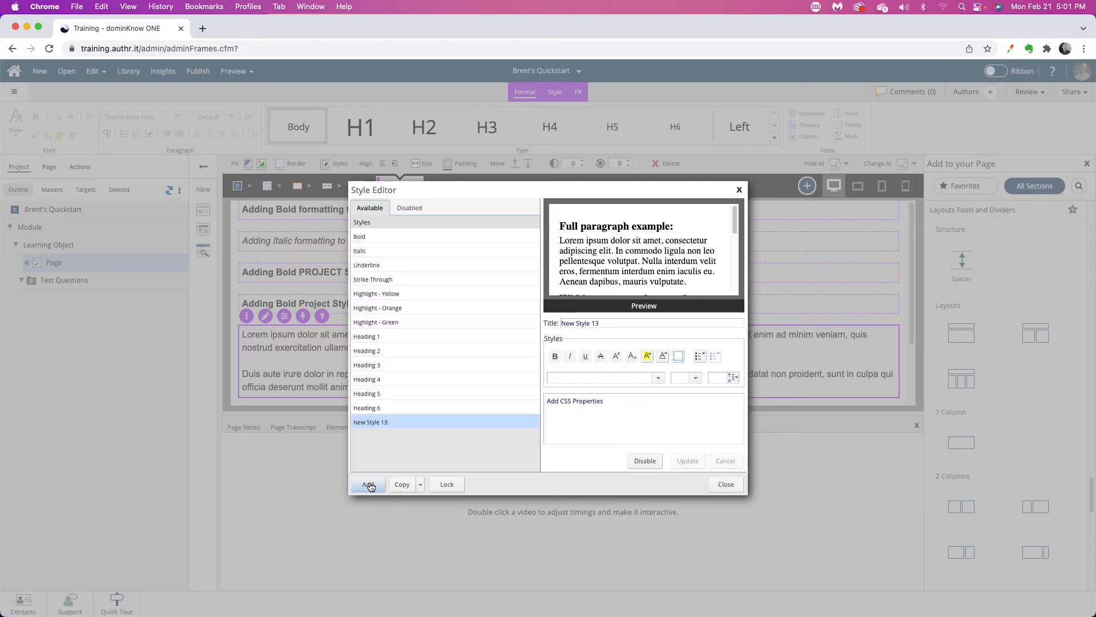
left_click_drag(601, 324, 558, 324)
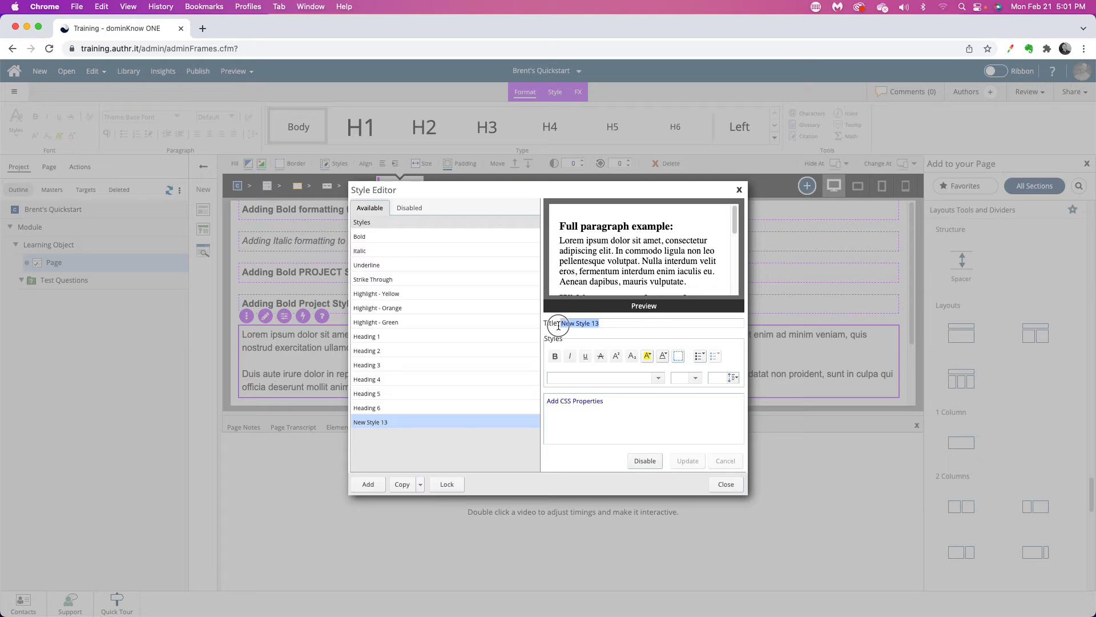
type("Bren")
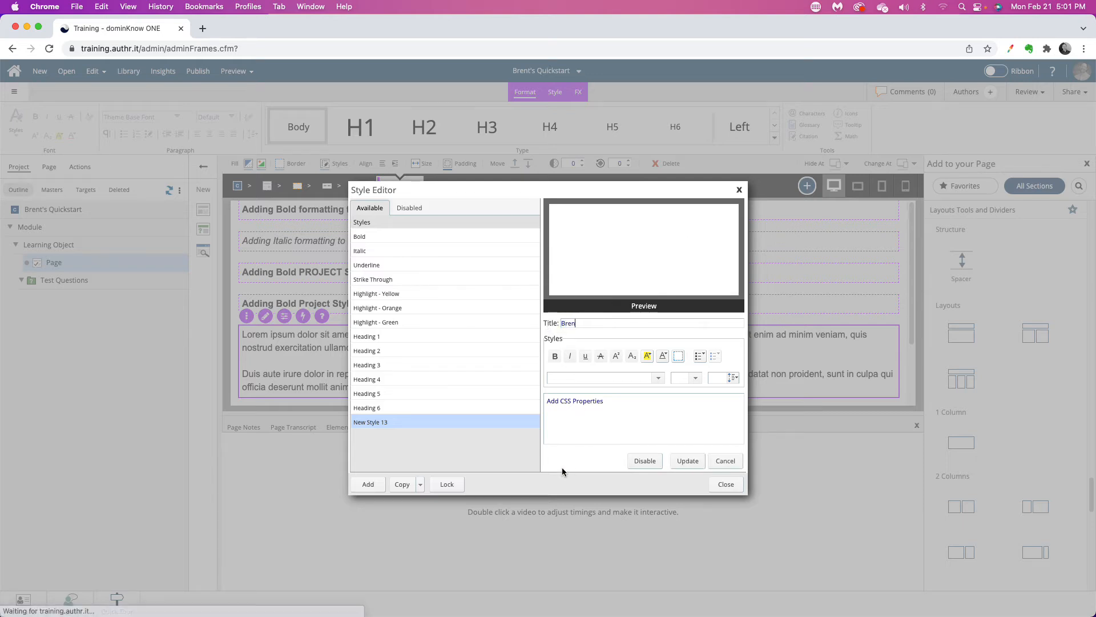
type("t's")
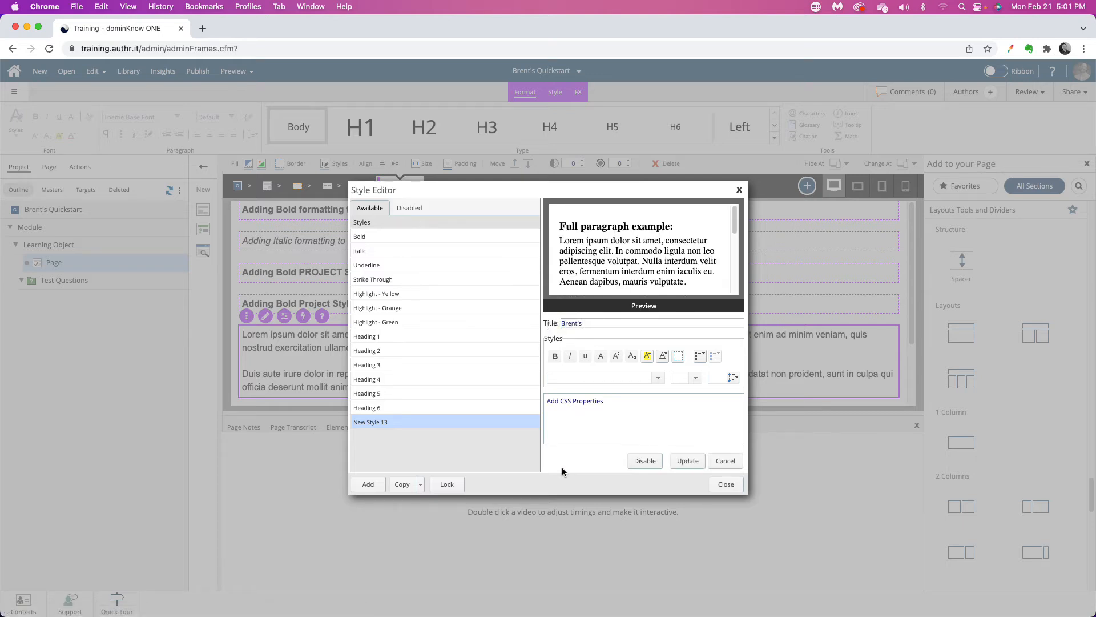
type(" New Style")
- Format the new style as bold magenta Comic Sans MS text, save the update and close the Style Editor
left_click(659, 379)
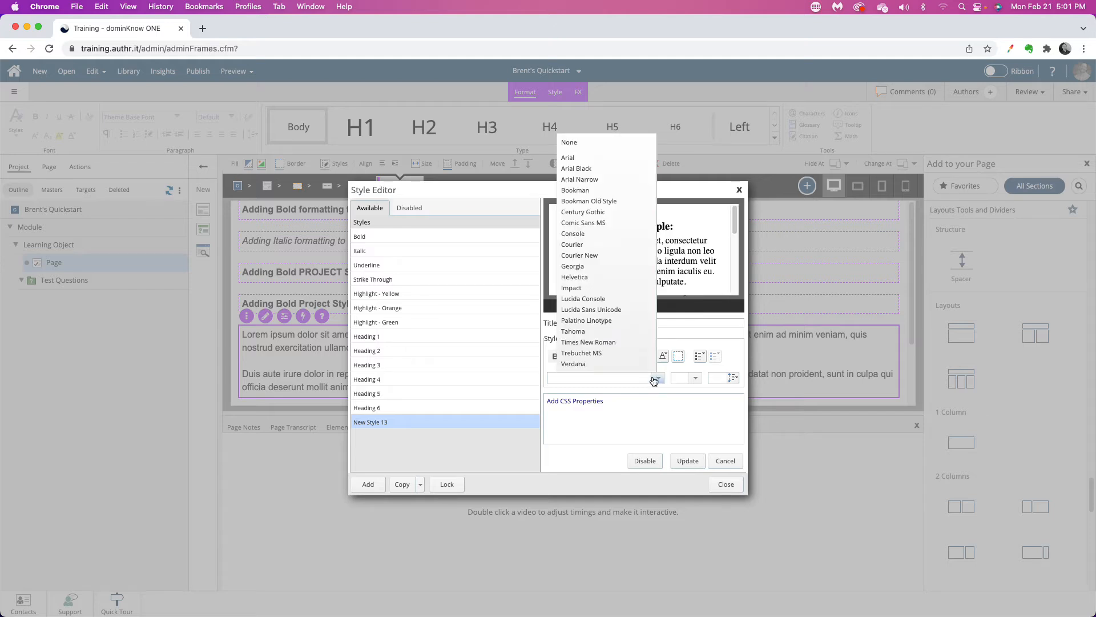
left_click(588, 222)
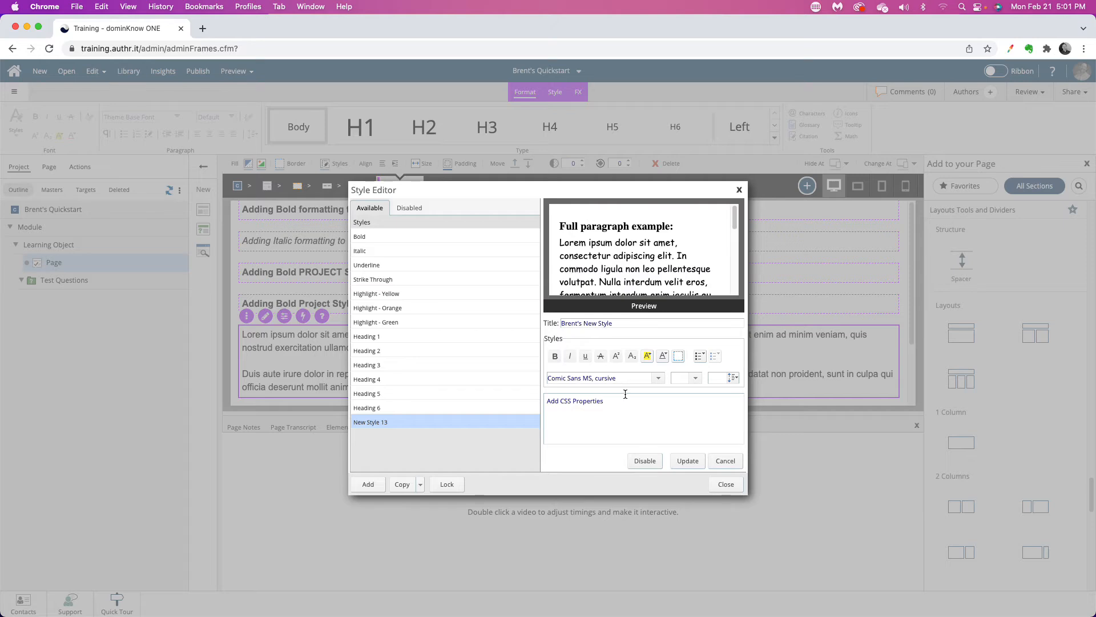
left_click(664, 356)
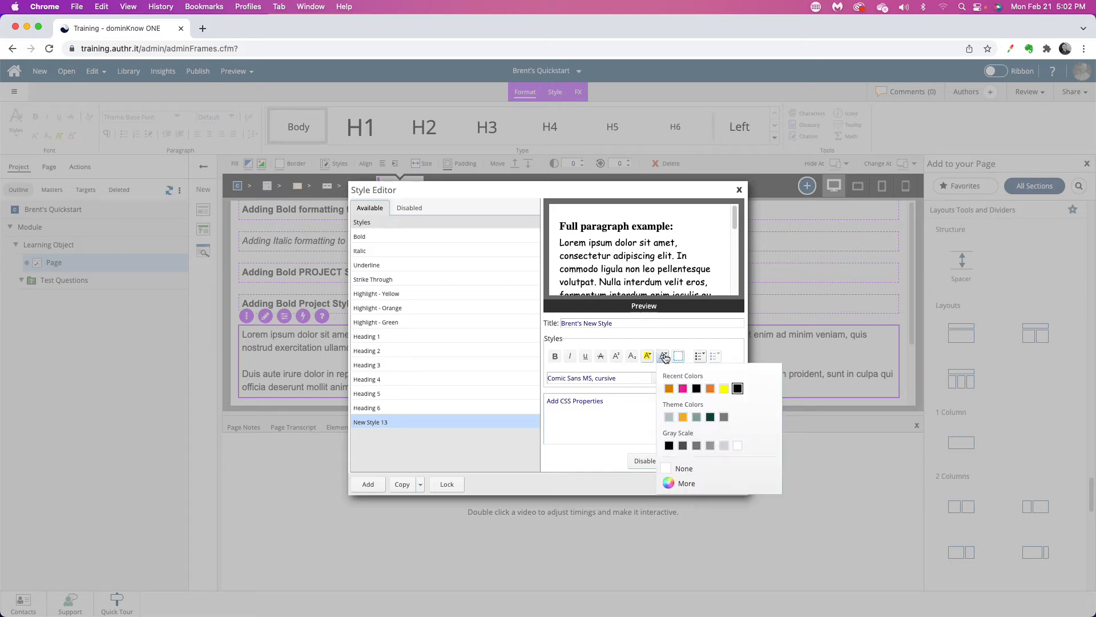
left_click(683, 389)
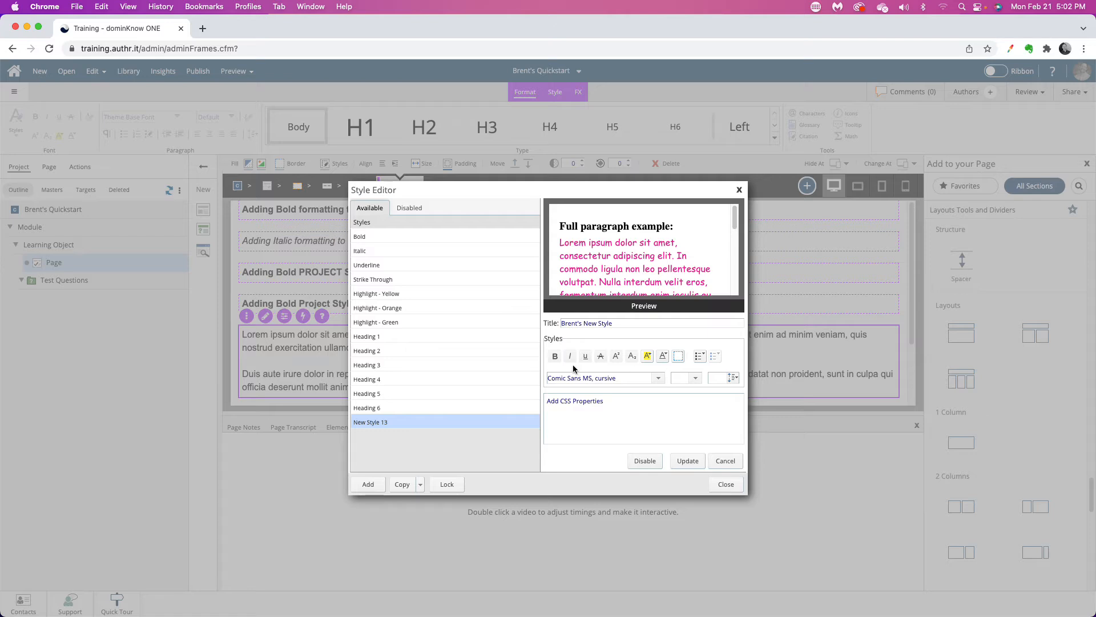
left_click(555, 360)
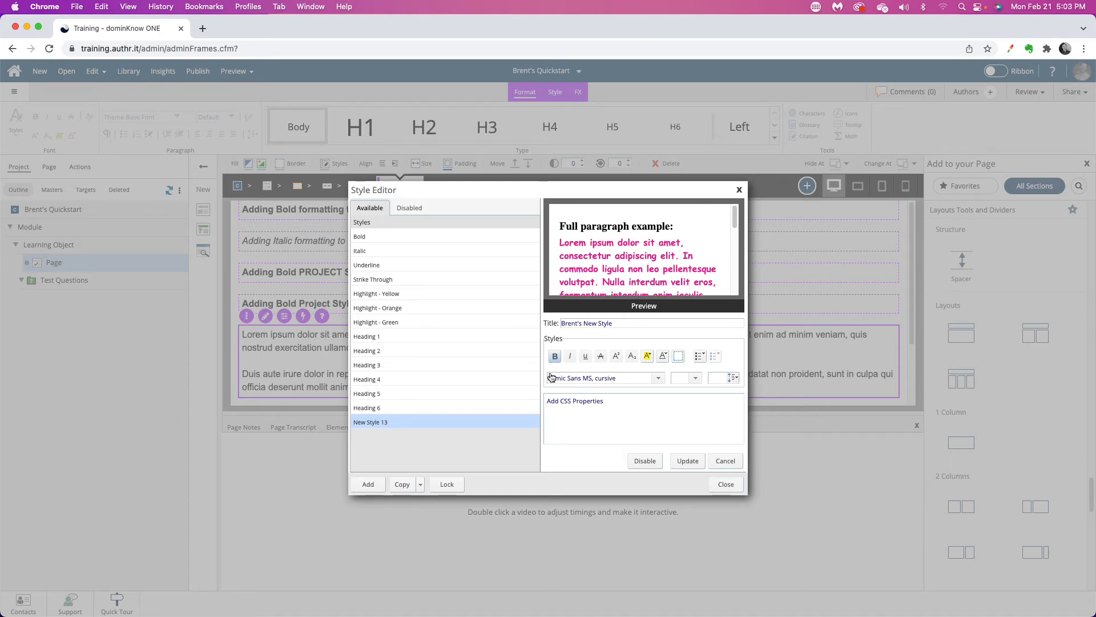
left_click(687, 462)
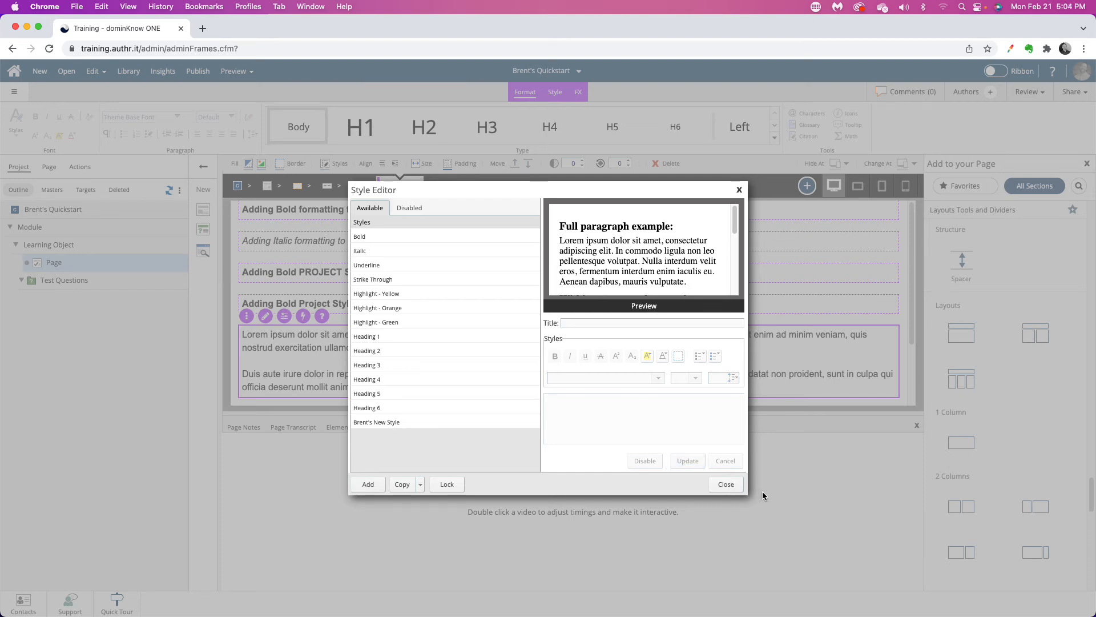
left_click(726, 485)
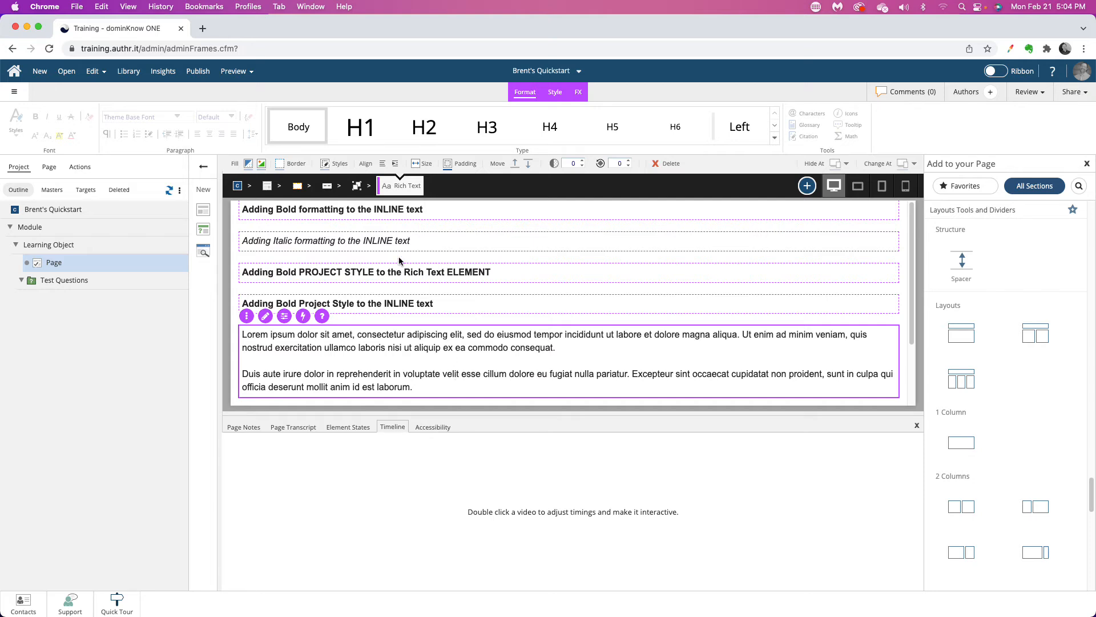
- Apply the new custom project style to the whole Lorem ipsum Rich Text element
left_click(325, 166)
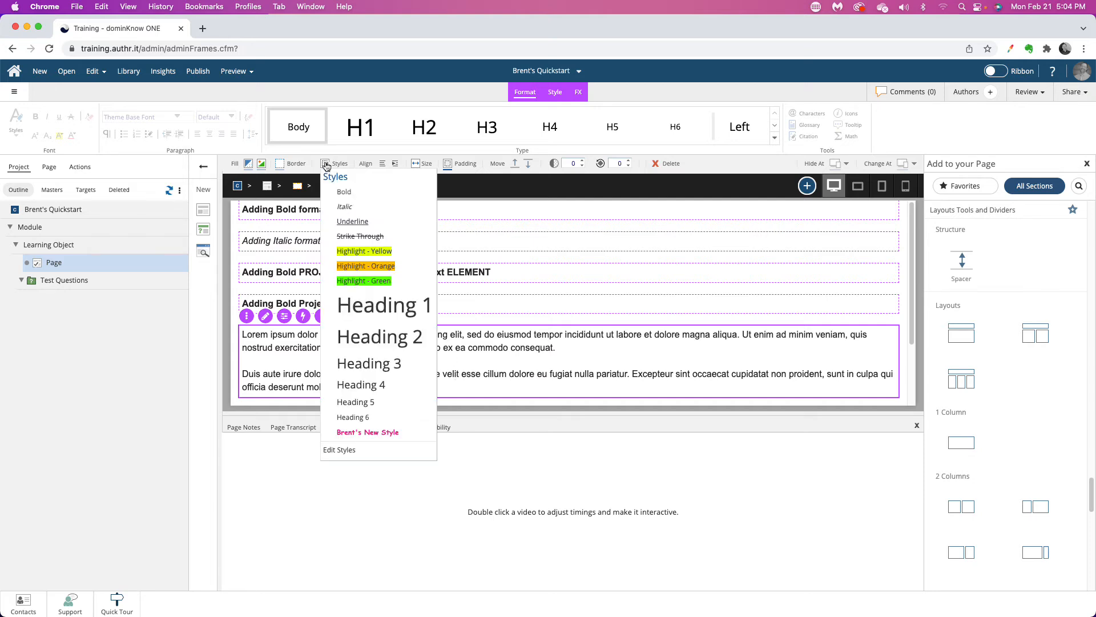
left_click(347, 433)
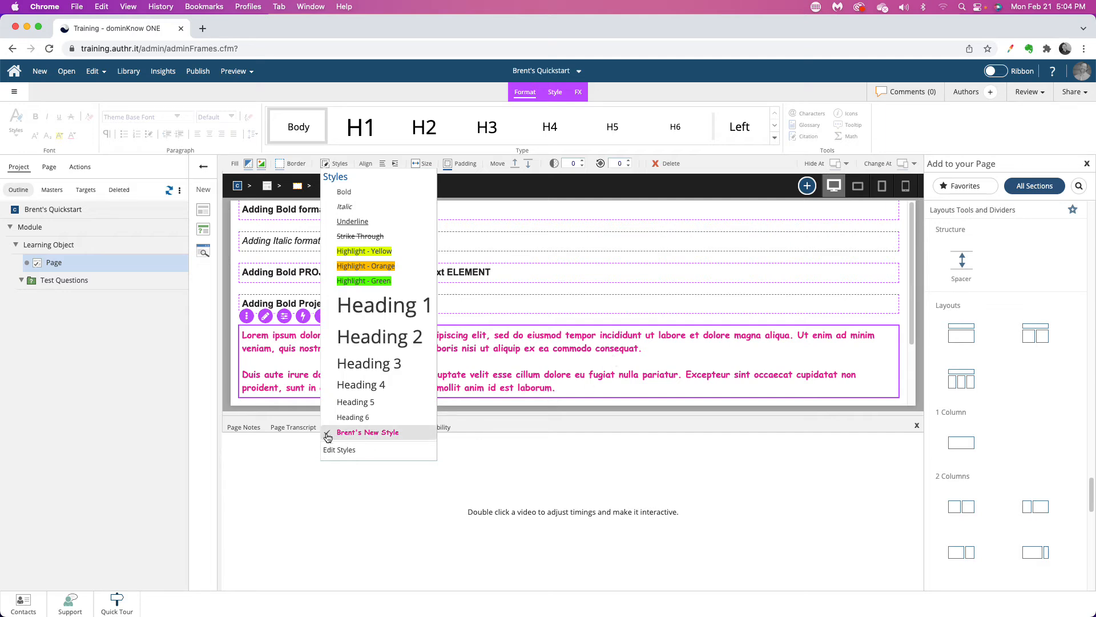
left_click(510, 322)
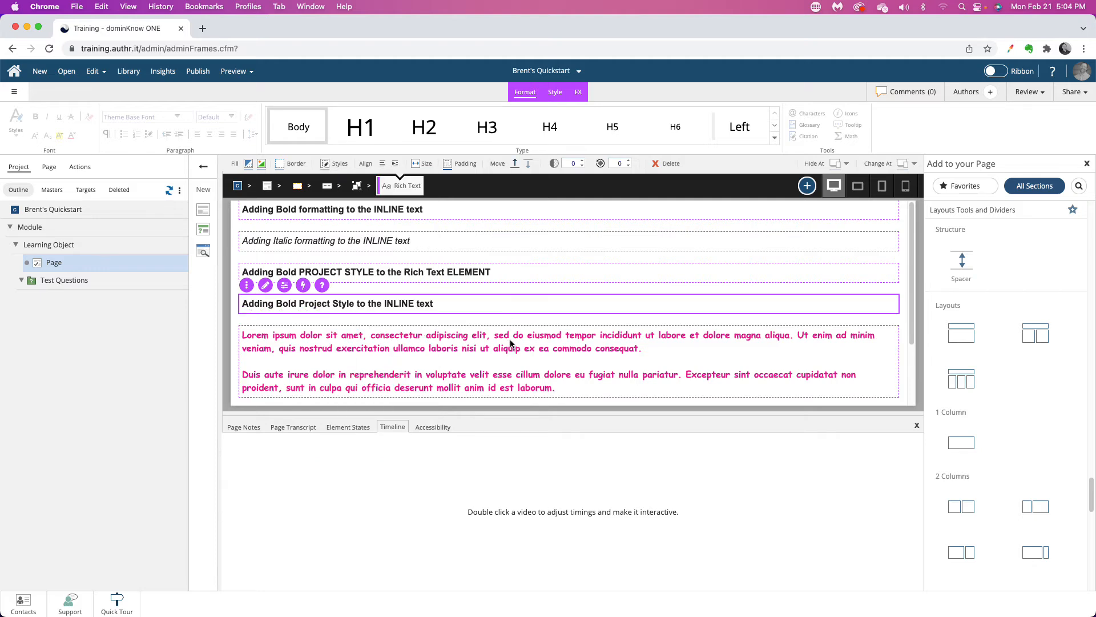
left_click(510, 343)
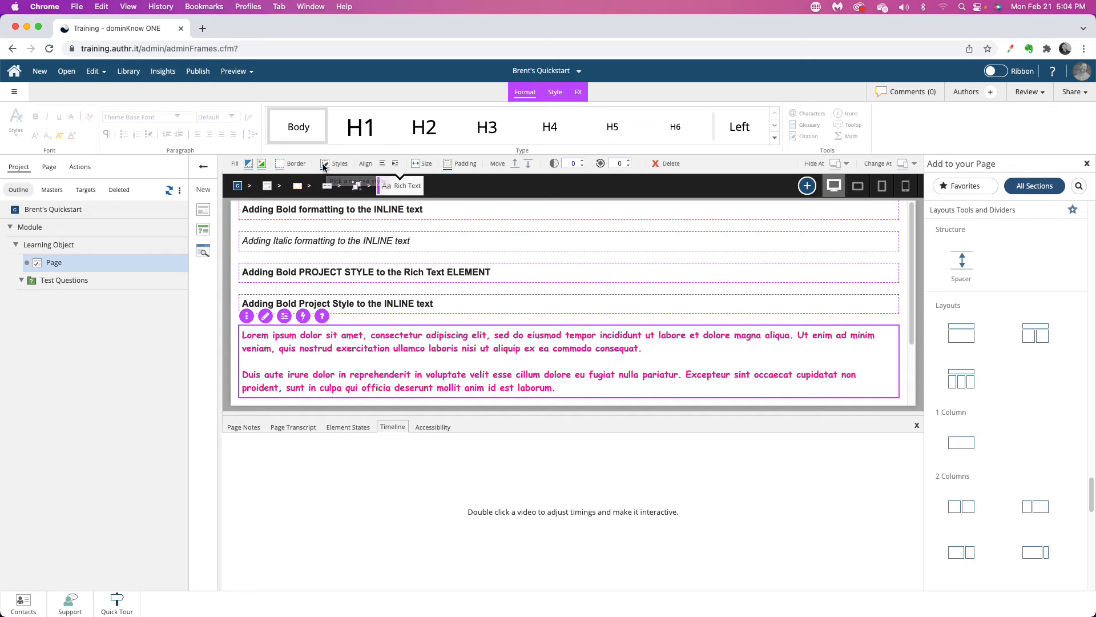
- Replace the styled Rich Text element's content with two generated placeholder paragraphs using =lorem(2p)
double_click(421, 351)
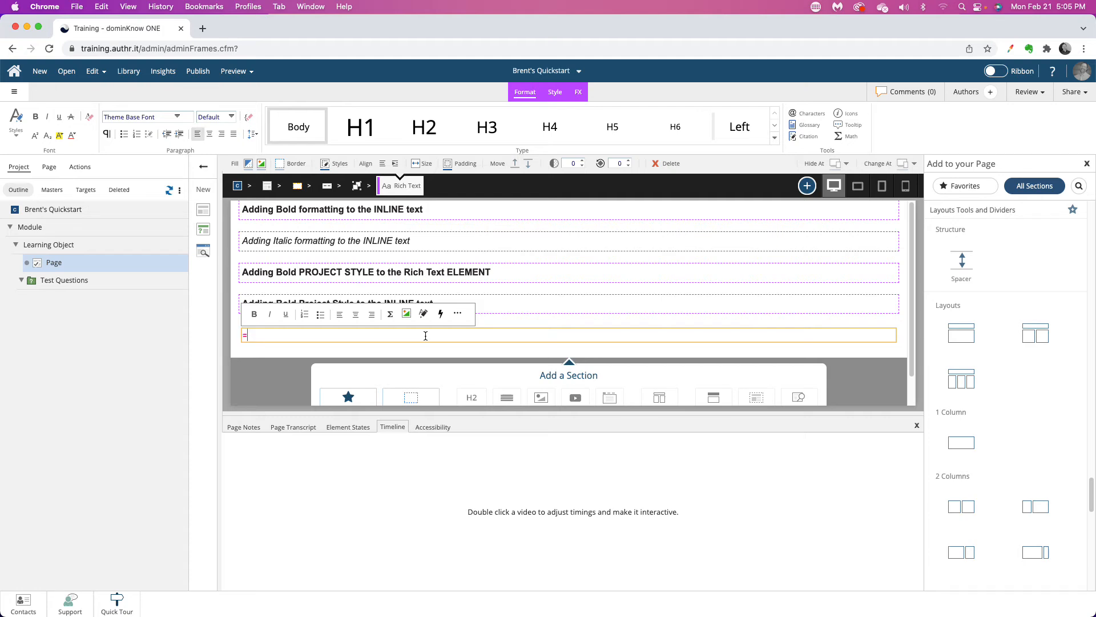
type("lorem(2p)")
key("Return")
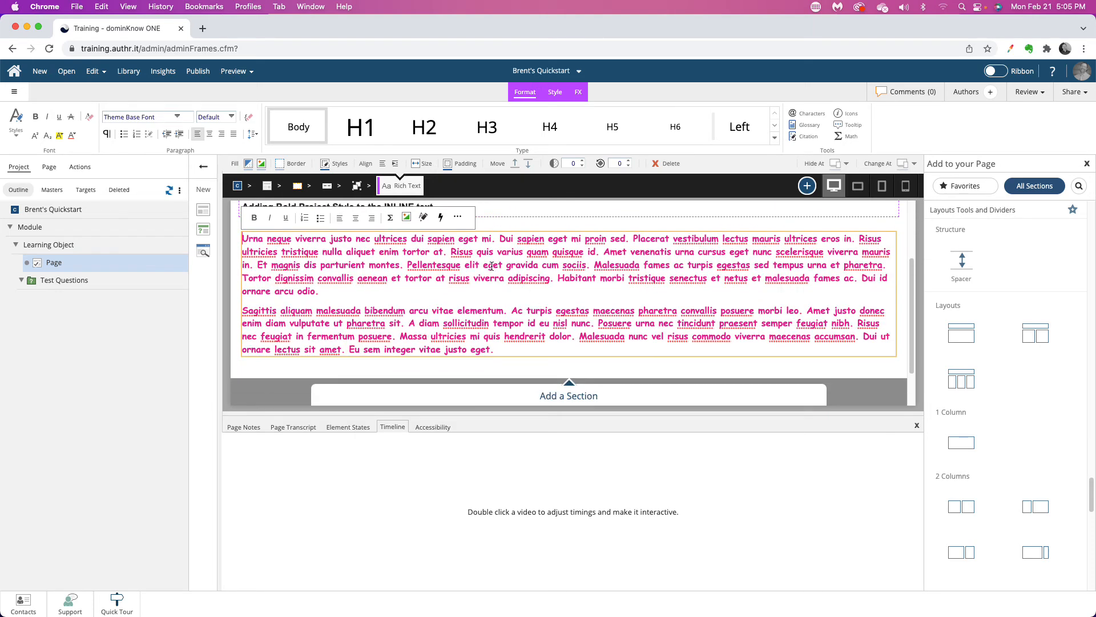
left_click(503, 222)
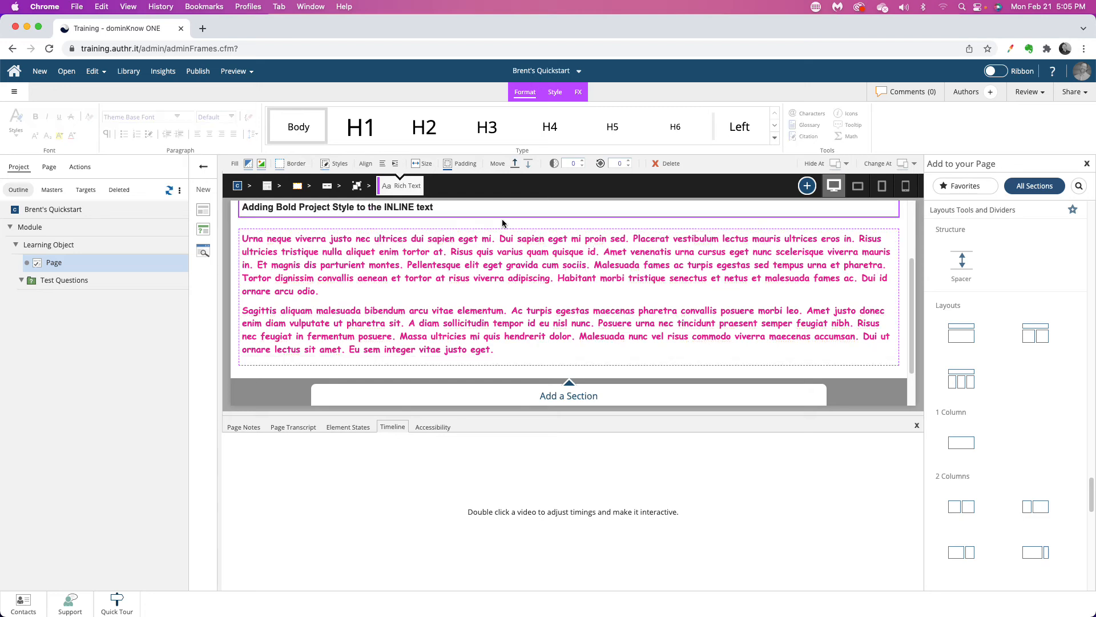
- Examine the inline project styles for the second placeholder paragraph without applying one, and reselect the Rich Text element
left_click(469, 277)
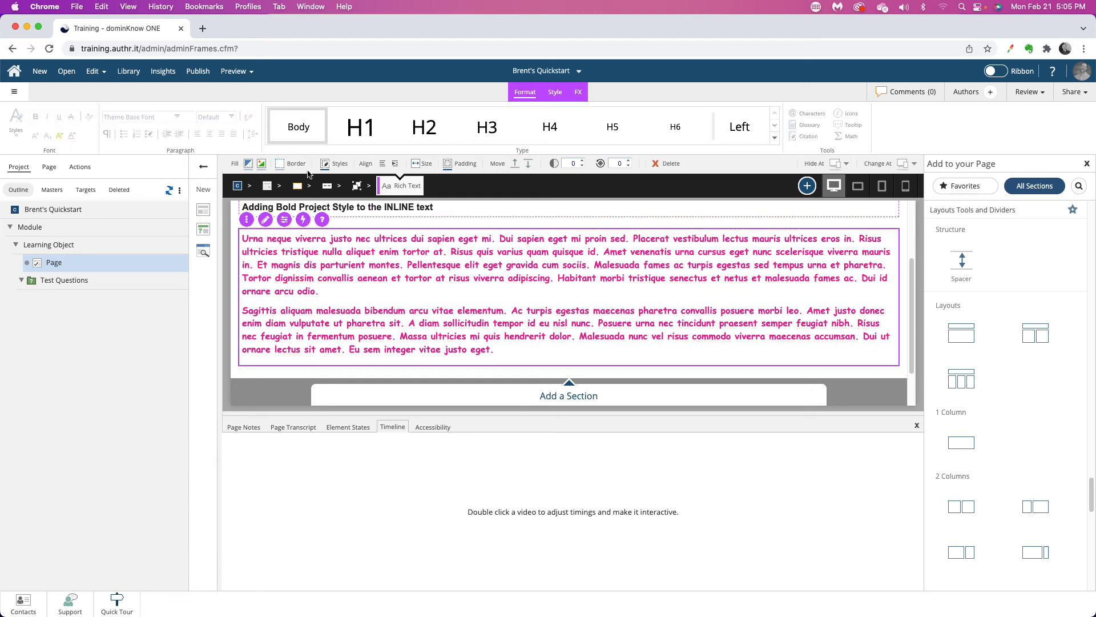
triple_click(471, 340)
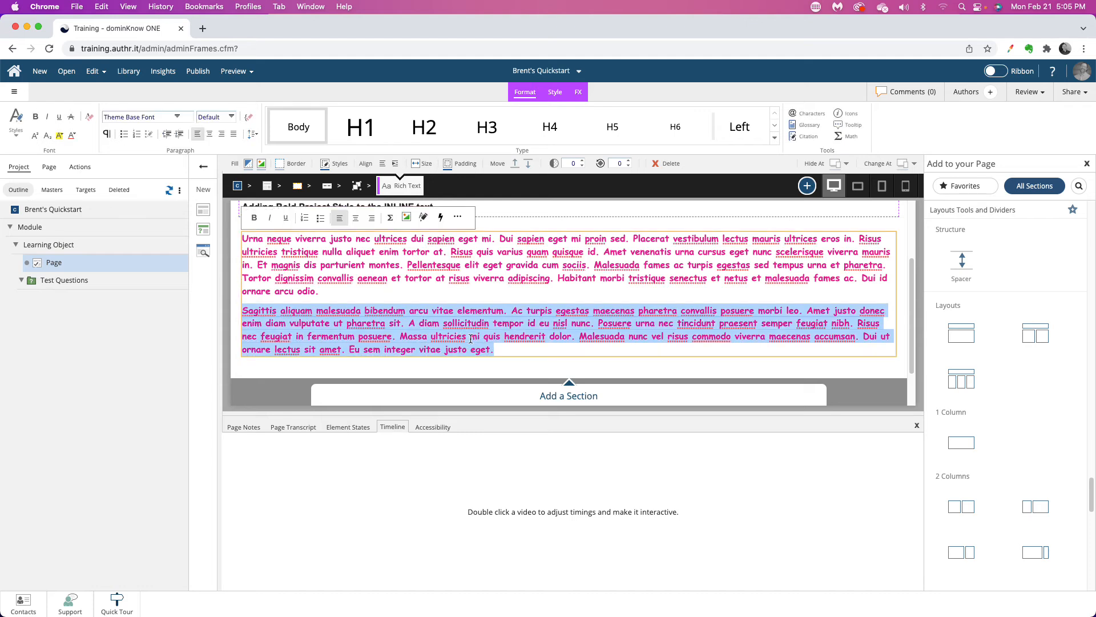
left_click(16, 136)
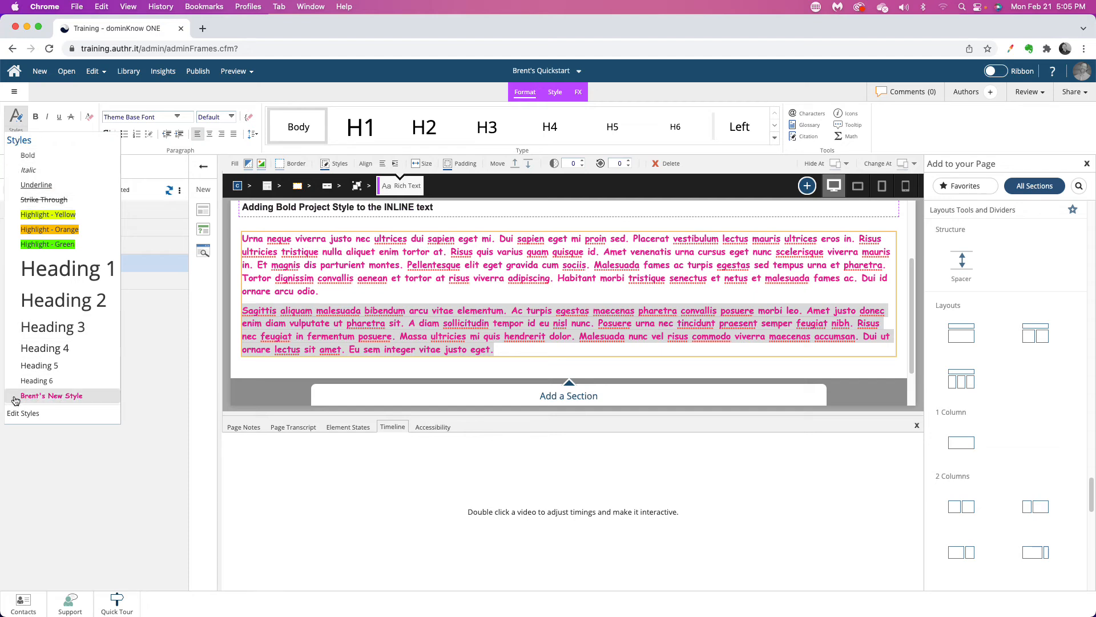
left_click(532, 372)
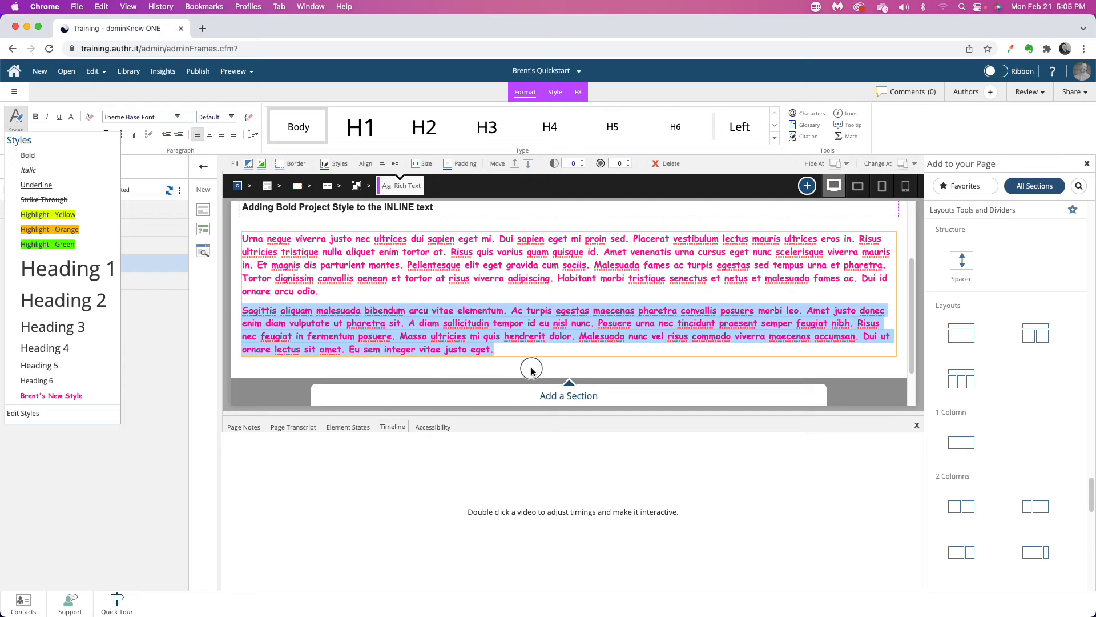
left_click(497, 227)
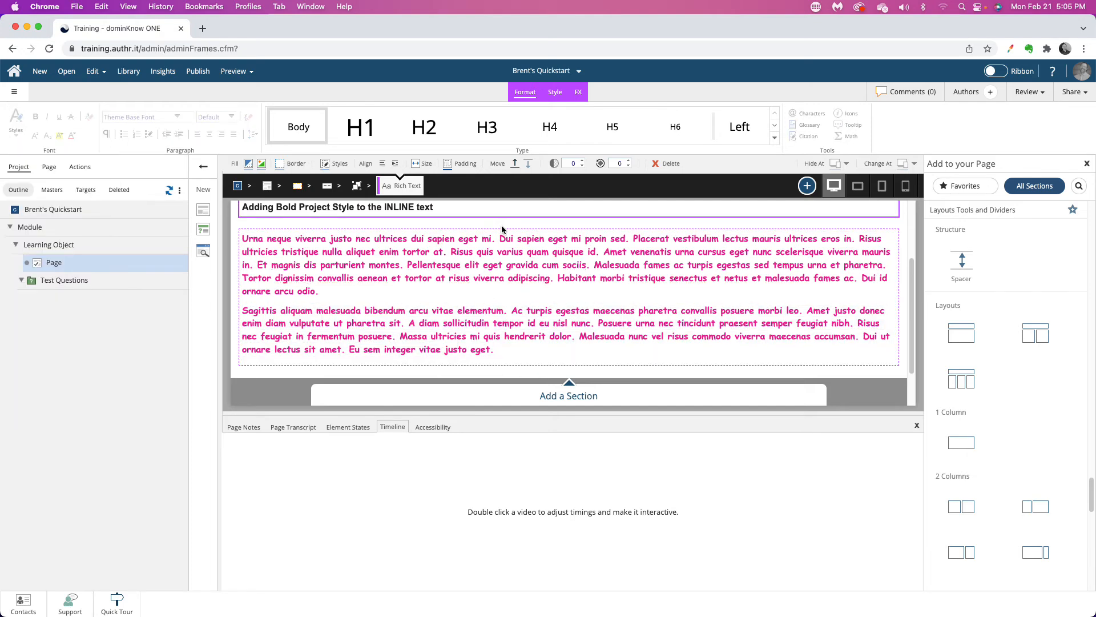
scroll(499, 229, "up", 2)
scroll(501, 230, "down", 2)
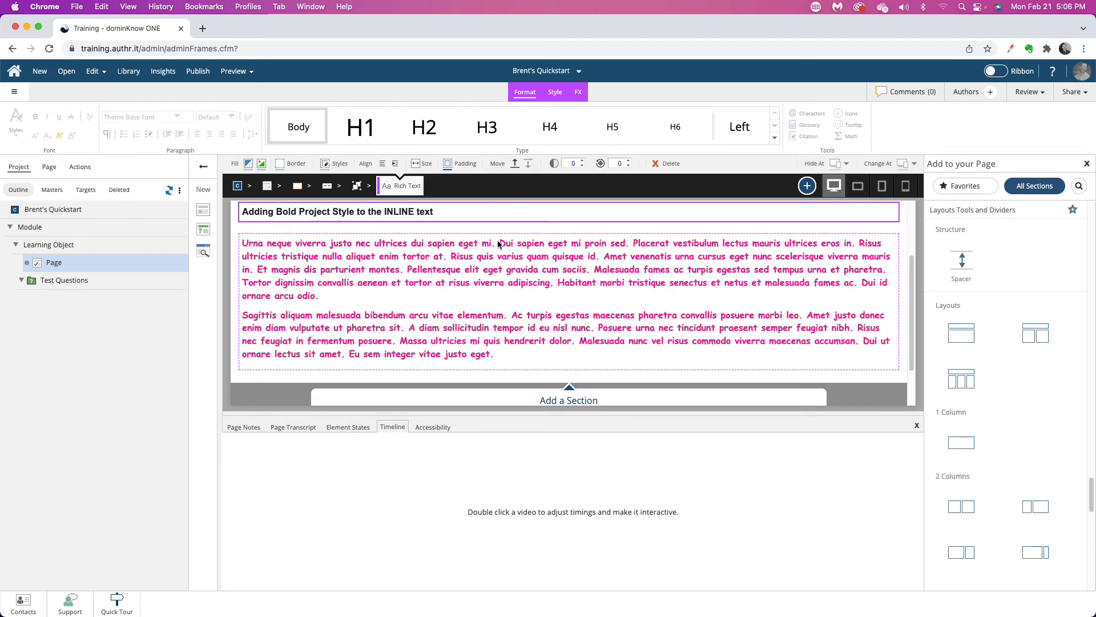
left_click(348, 280)
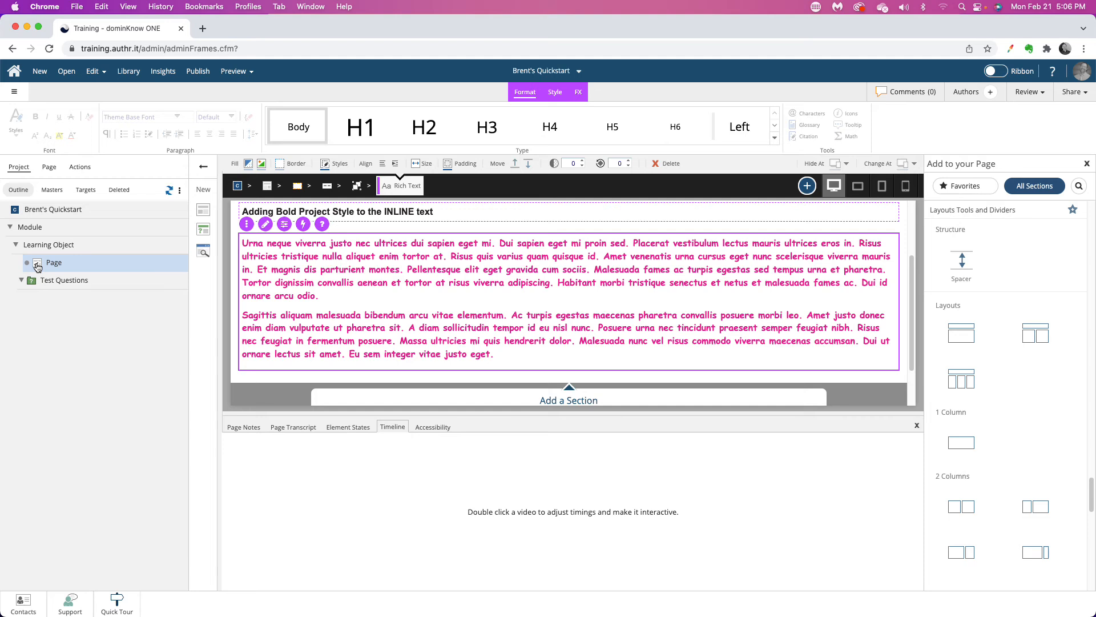
- Duplicate the current page and compare the styled text on the original and the copy
left_click(180, 191)
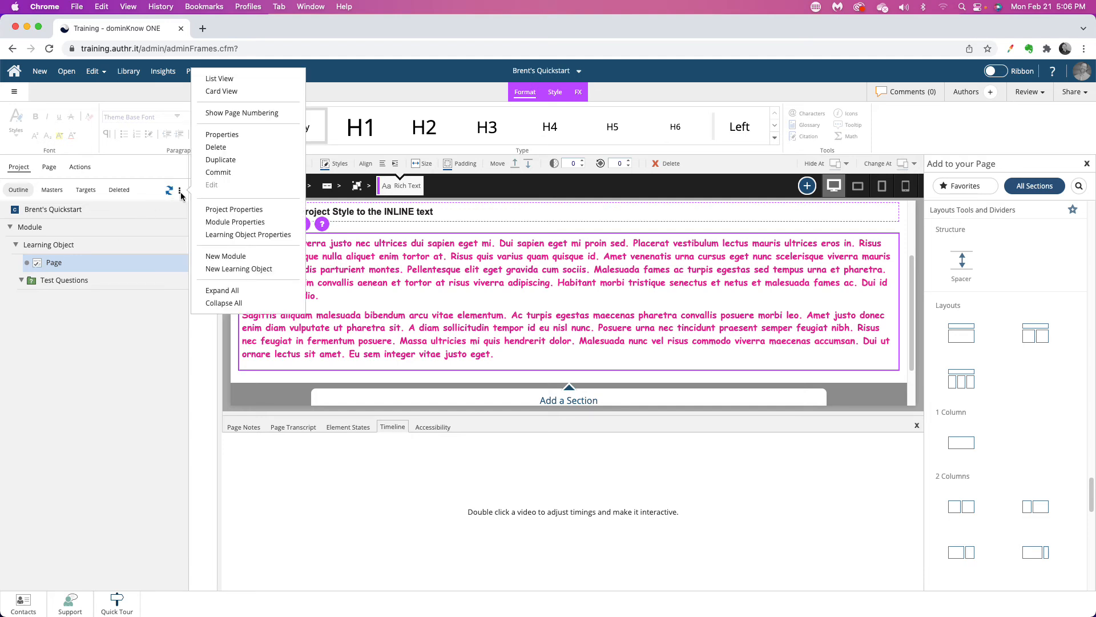
left_click(213, 161)
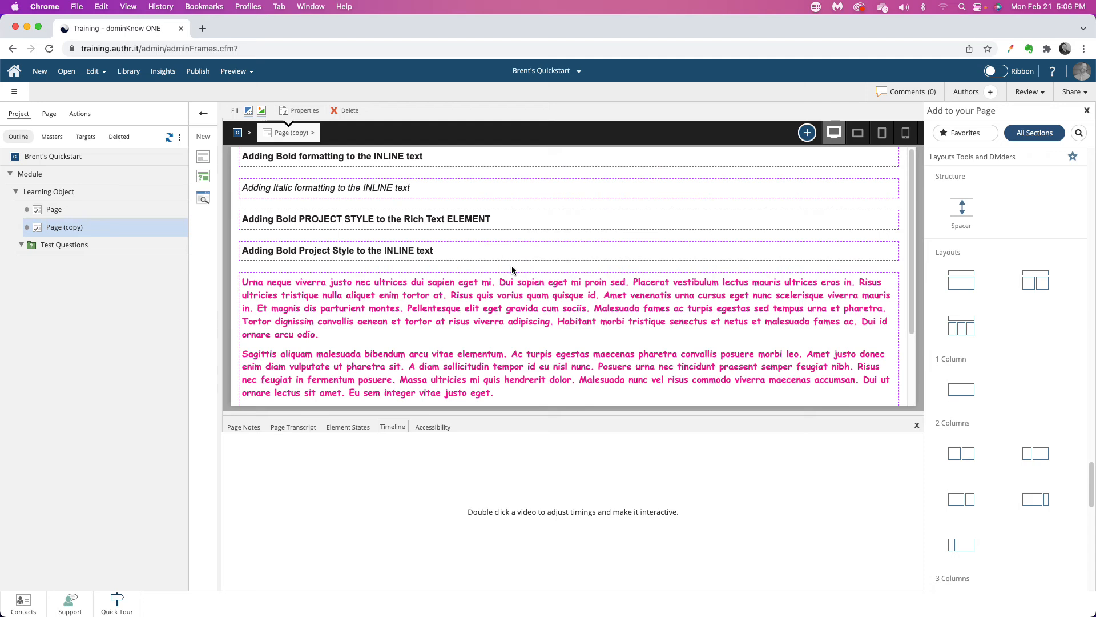
left_click(39, 213)
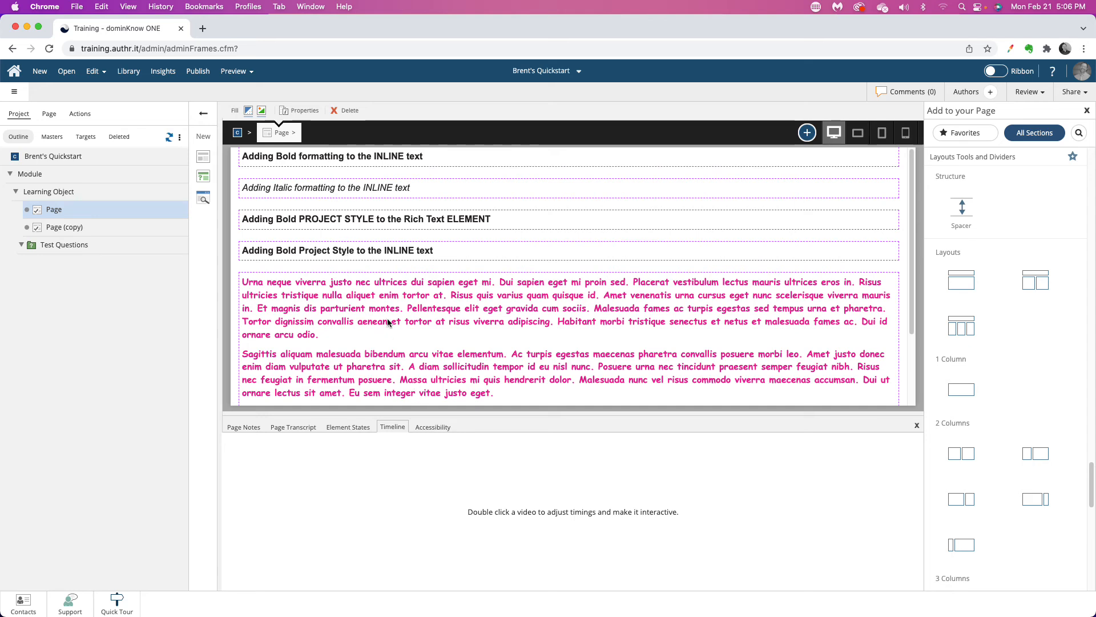
left_click(57, 229)
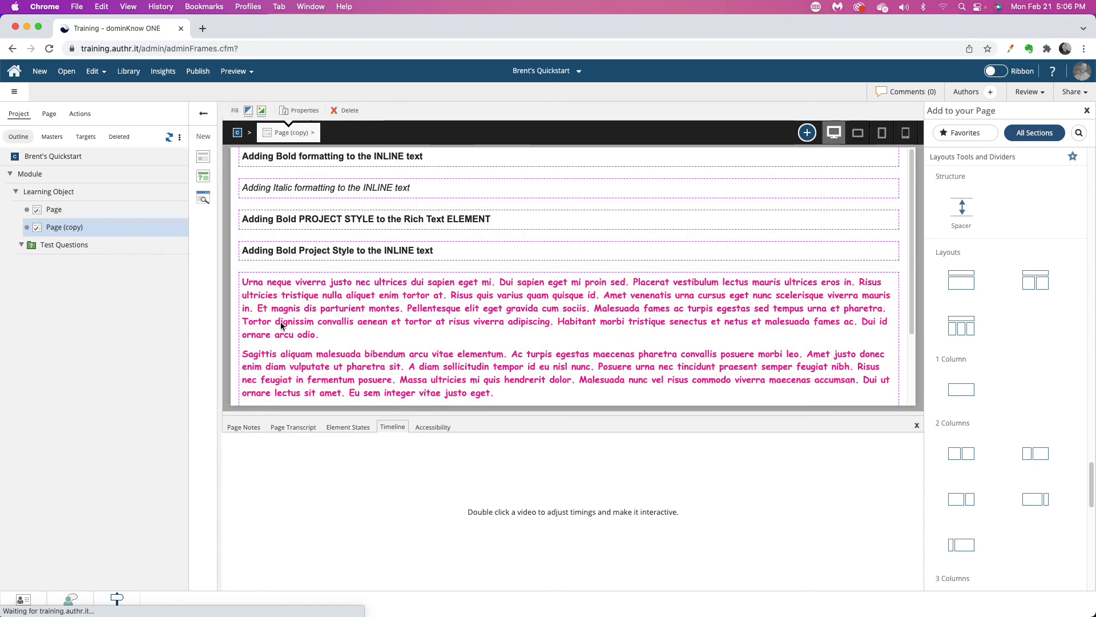
- Change the custom project style's text color to the recent orange, update the style, and check the styled Rich Text on the original page
left_click(350, 317)
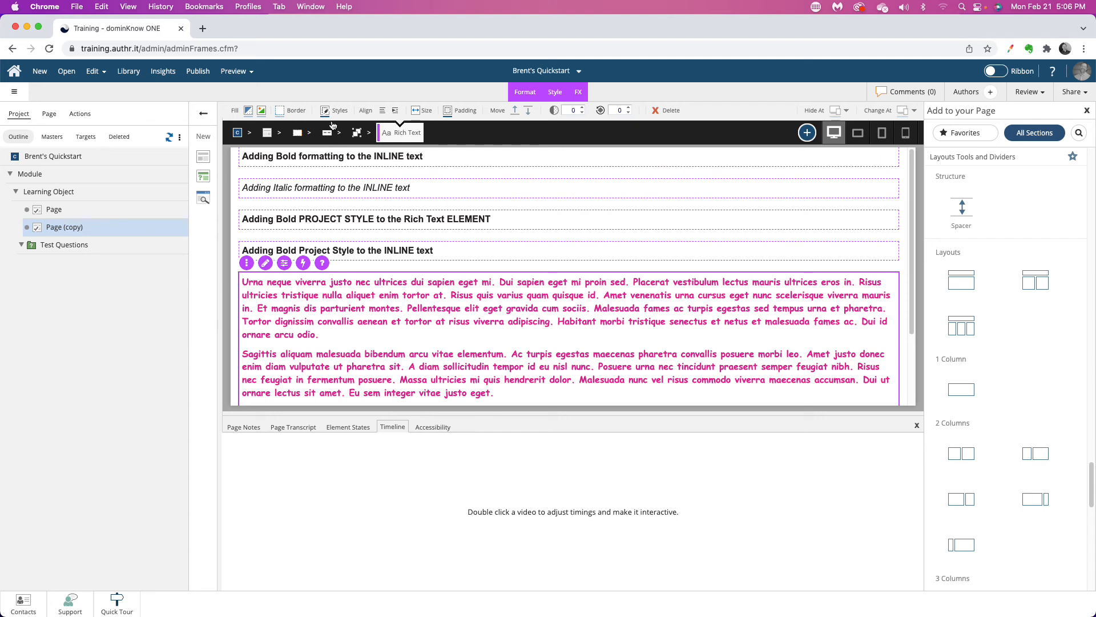
left_click(326, 112)
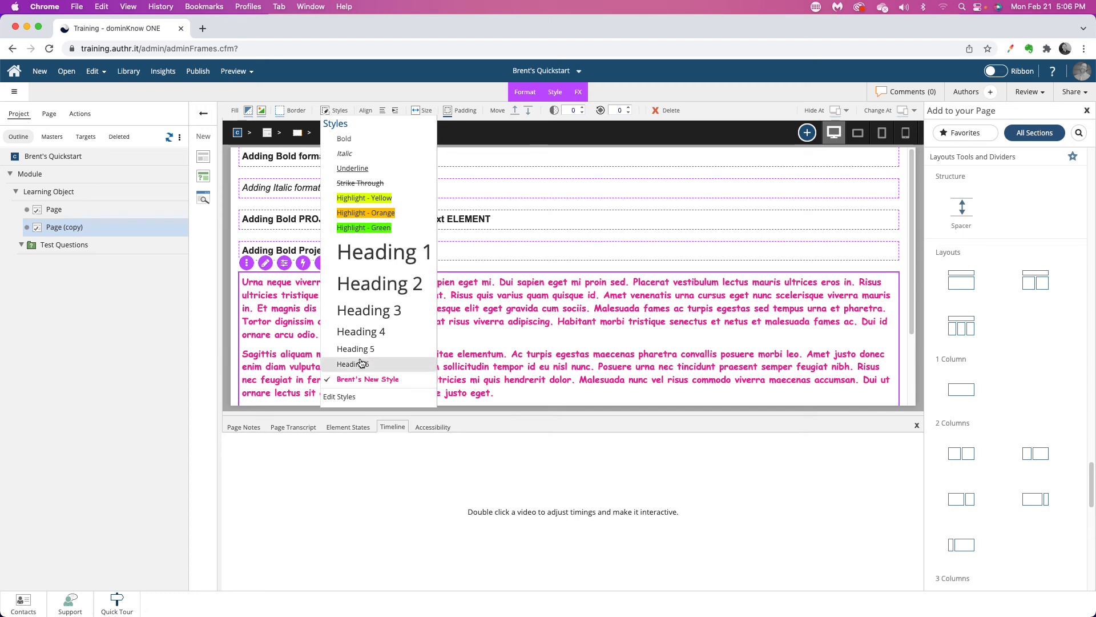
left_click(345, 399)
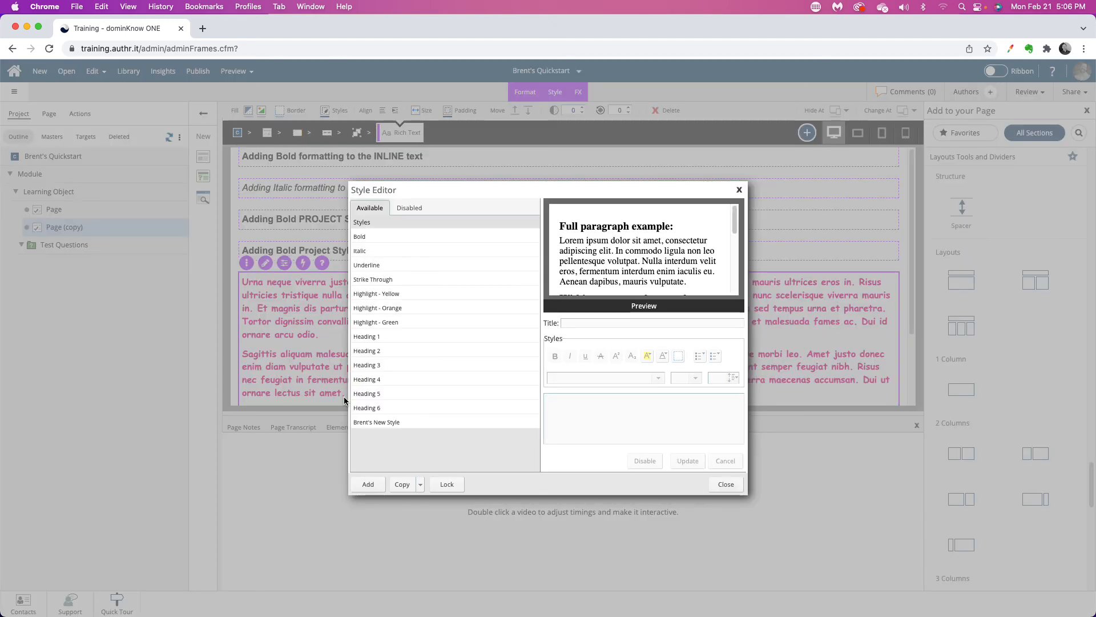
left_click(393, 425)
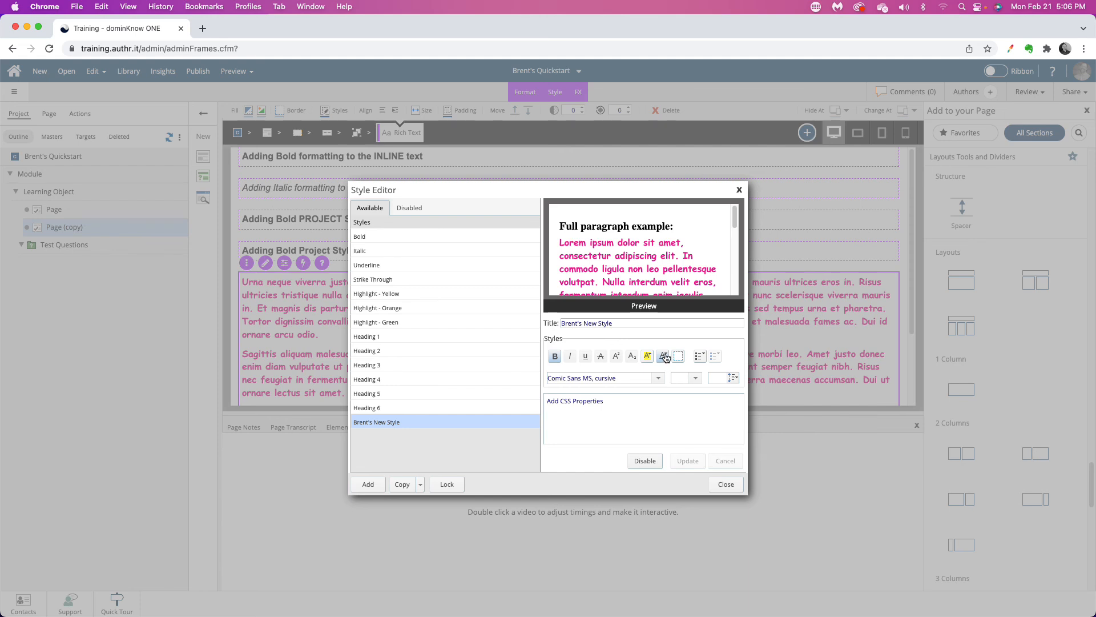
left_click(665, 357)
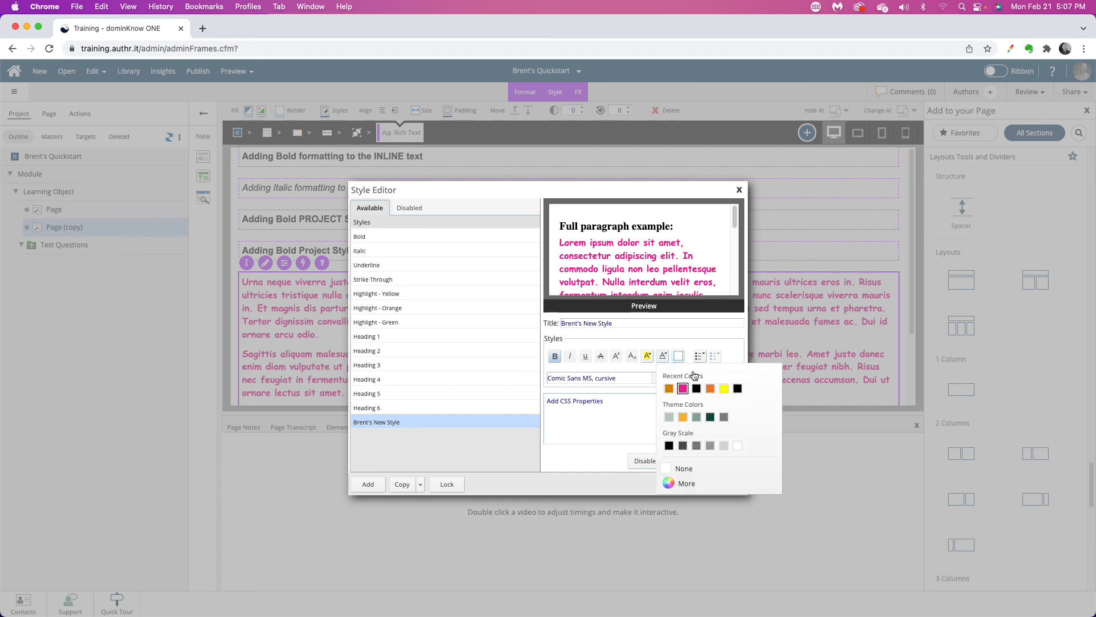
left_click(710, 389)
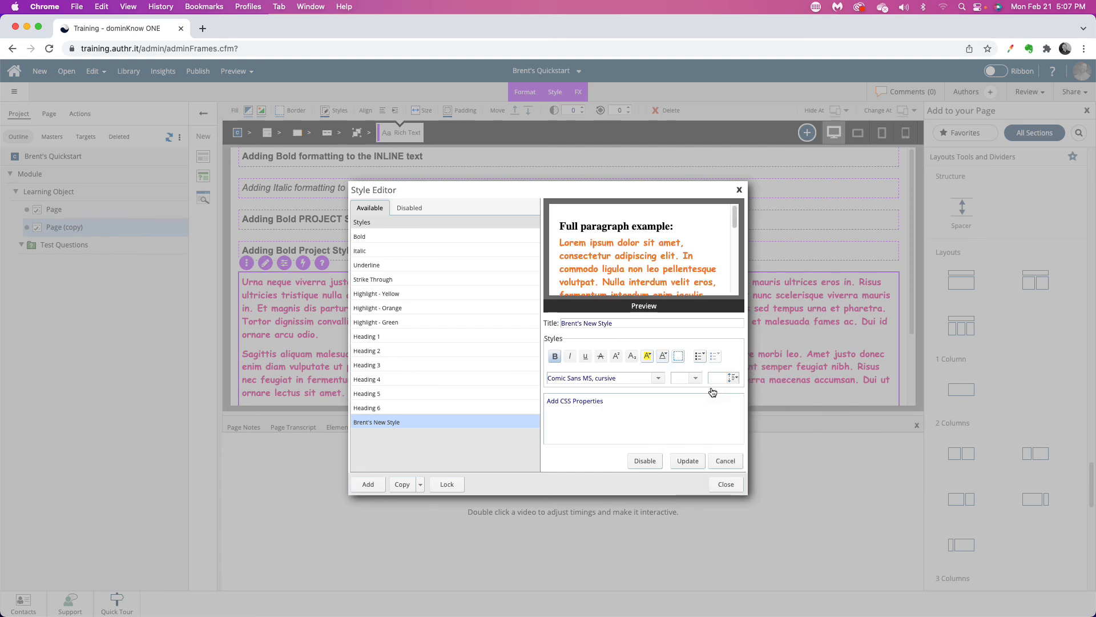
left_click(689, 462)
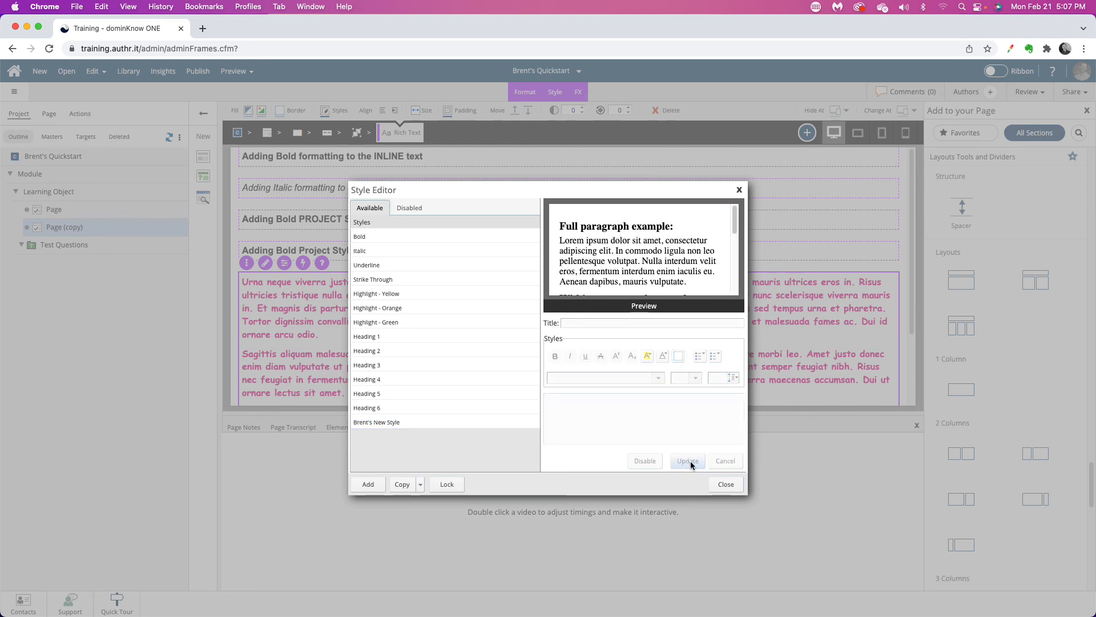
left_click(725, 484)
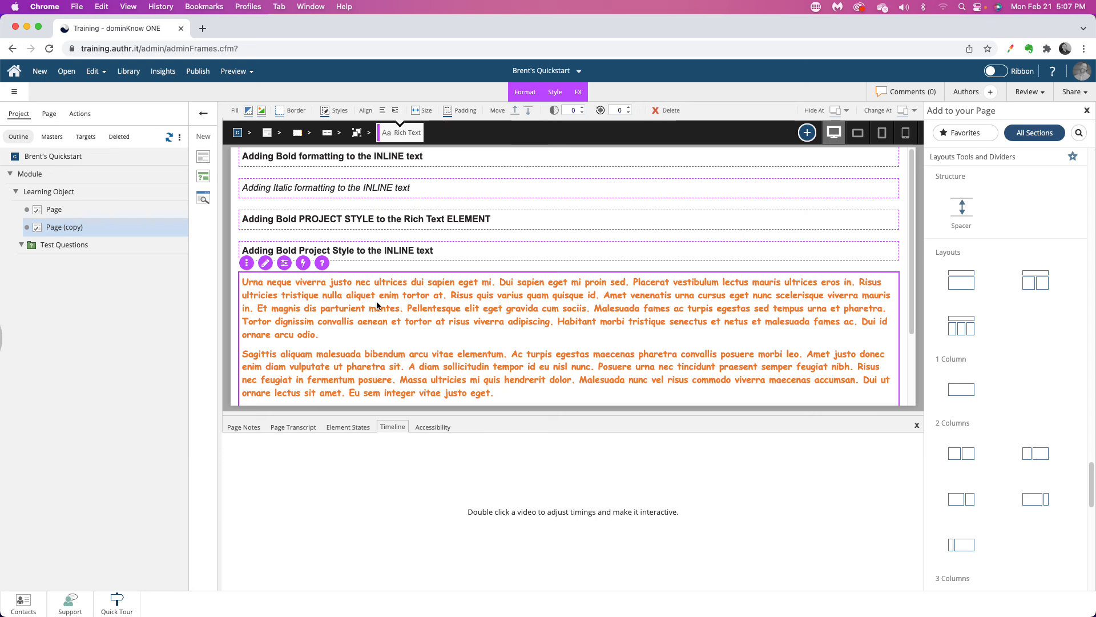
left_click(38, 212)
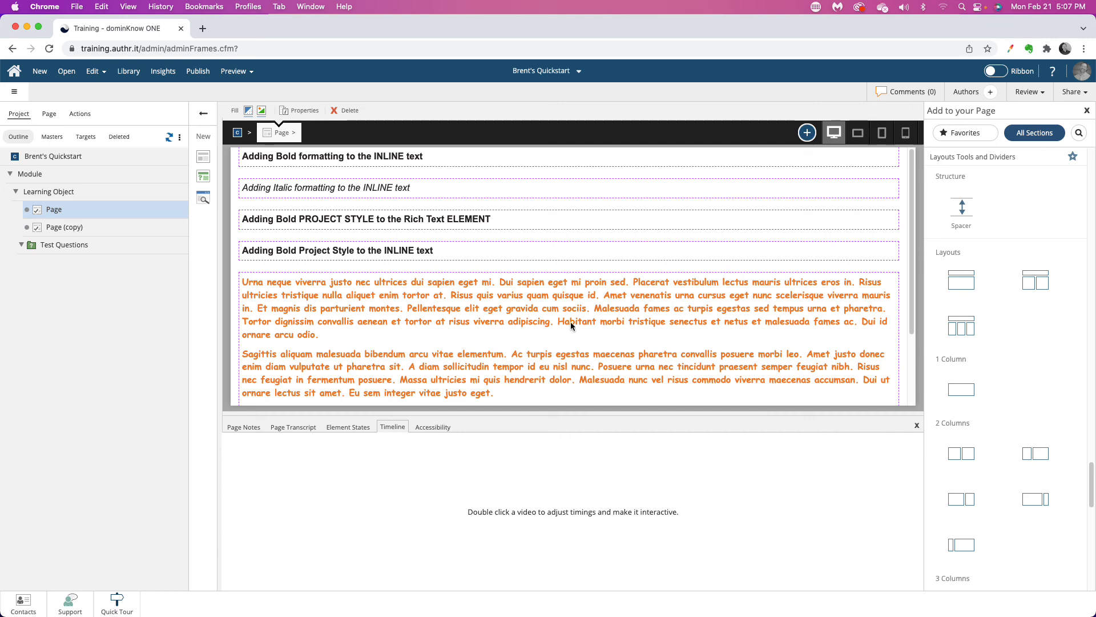
left_click(524, 327)
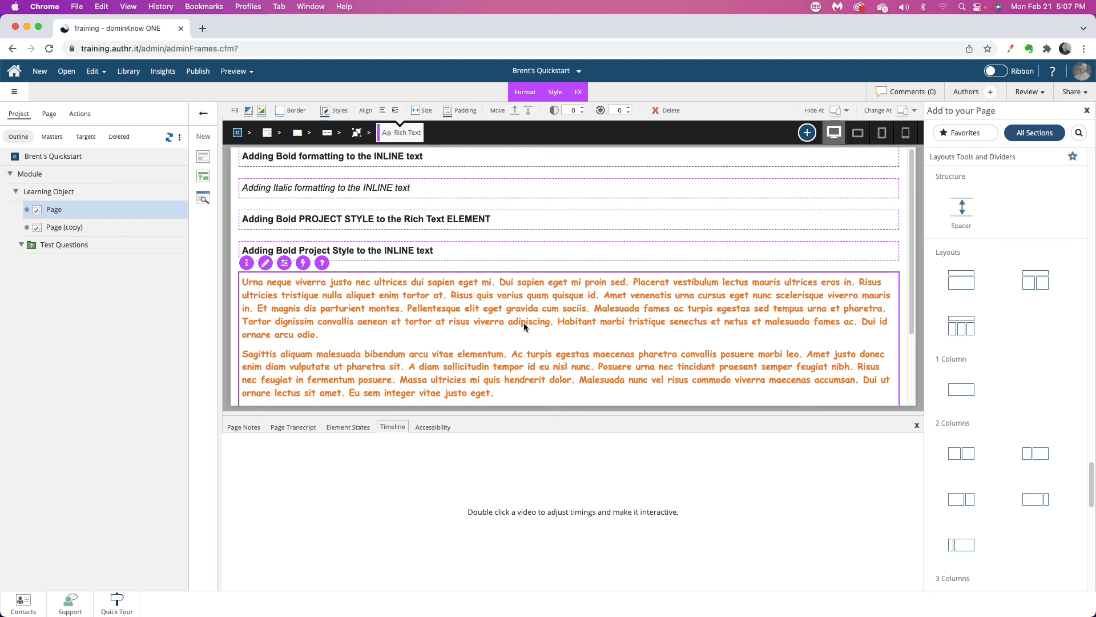